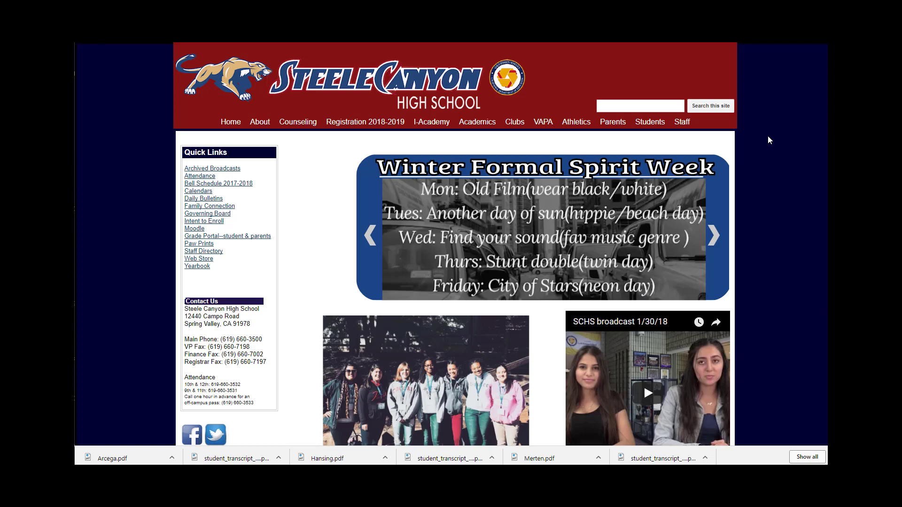
Go to the school's Student Portal, sign in with Google and open the course requests page.
{"action": "mouse_move", "coordinate": [643, 124]}
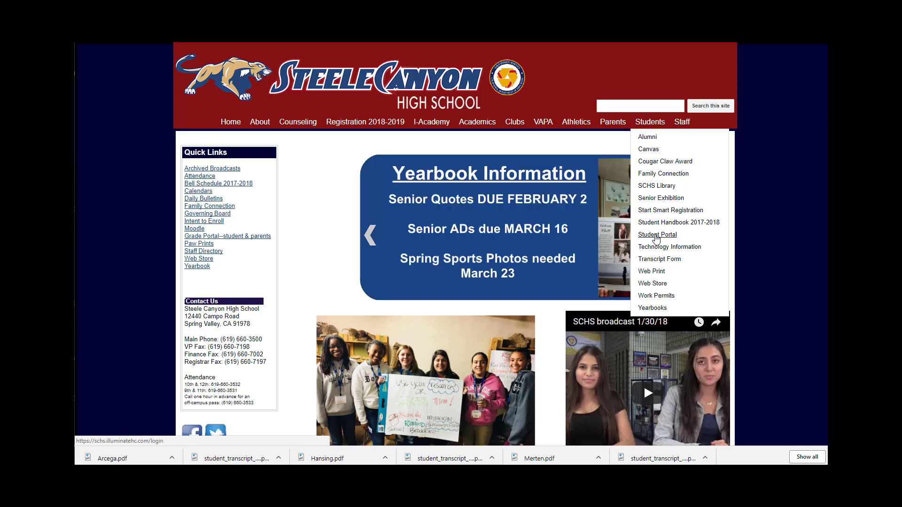
{"action": "left_click", "coordinate": [656, 235]}
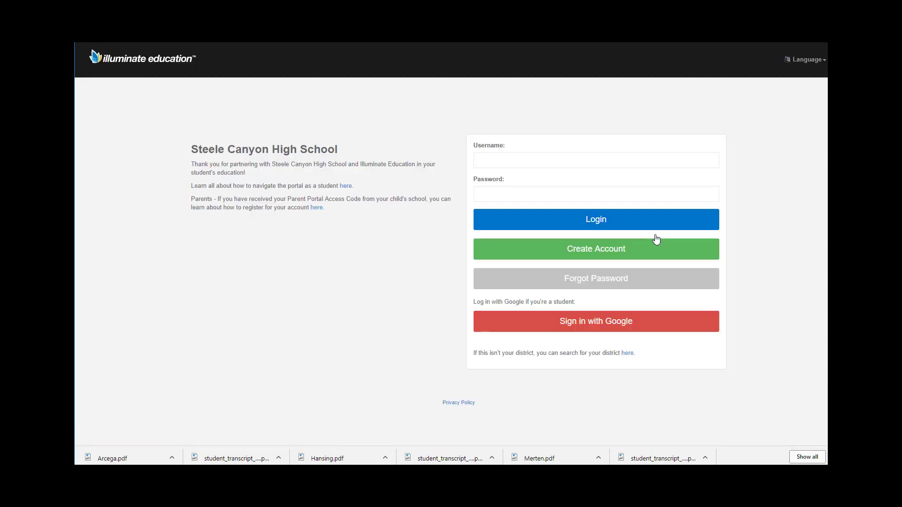
{"action": "left_click", "coordinate": [635, 325]}
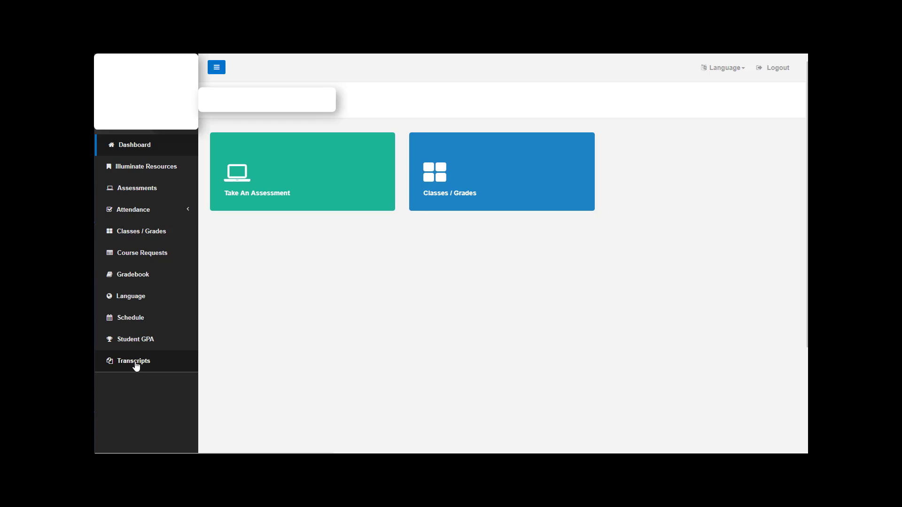
{"action": "left_click", "coordinate": [142, 254]}
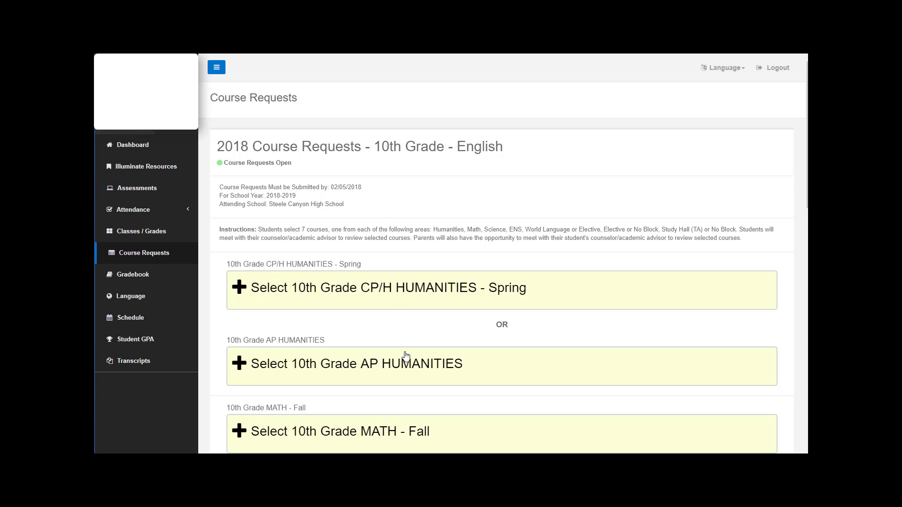
{"action": "left_click", "coordinate": [424, 294]}
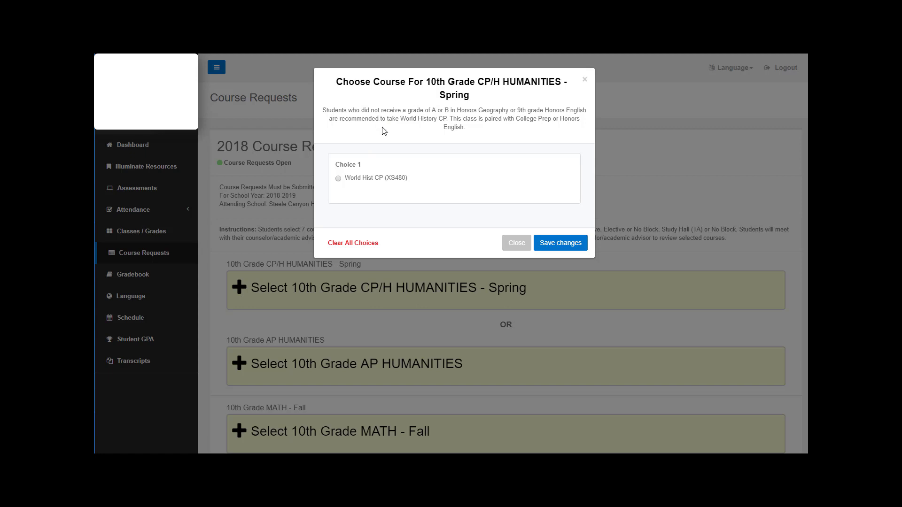
{"action": "left_click", "coordinate": [338, 179]}
{"action": "left_click", "coordinate": [353, 246]}
{"action": "left_click", "coordinate": [512, 246]}
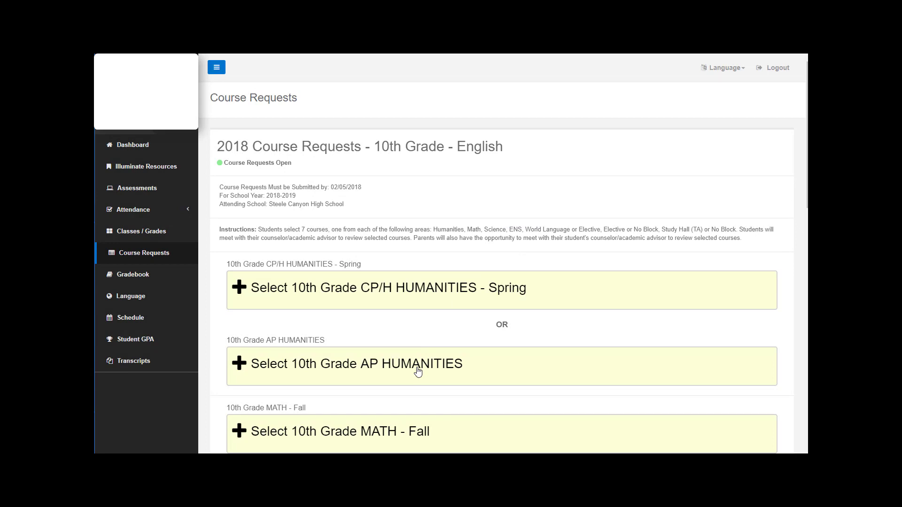
Choose AP World Hist (XS262) for the 10th Grade AP Humanities request and save it.
{"action": "left_click", "coordinate": [418, 372]}
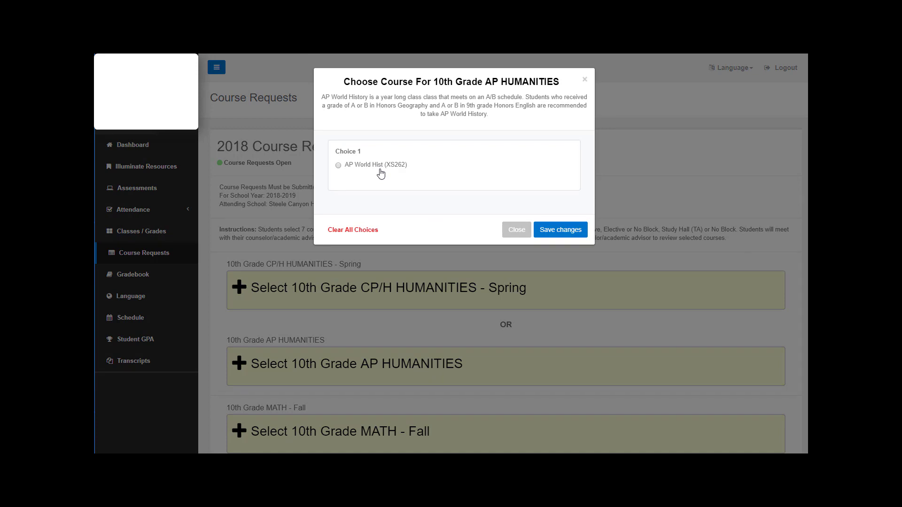
{"action": "left_click", "coordinate": [338, 165]}
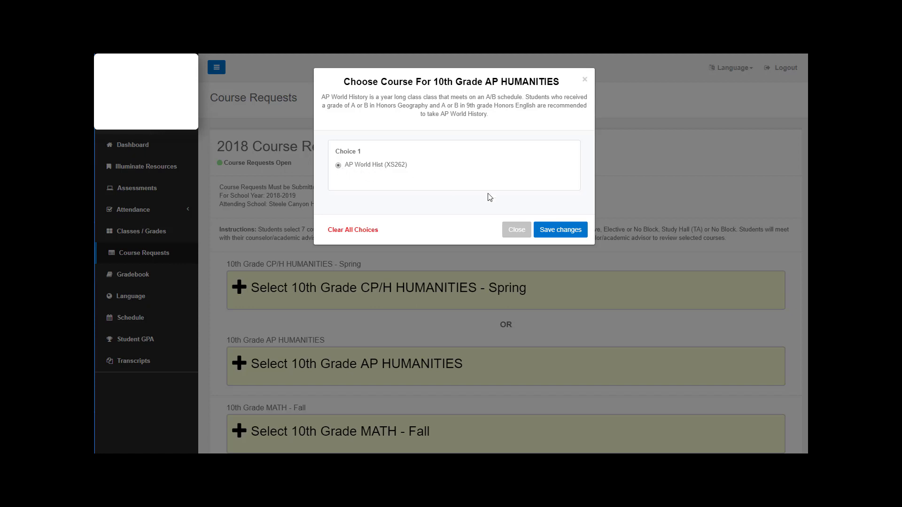
{"action": "left_click", "coordinate": [561, 230]}
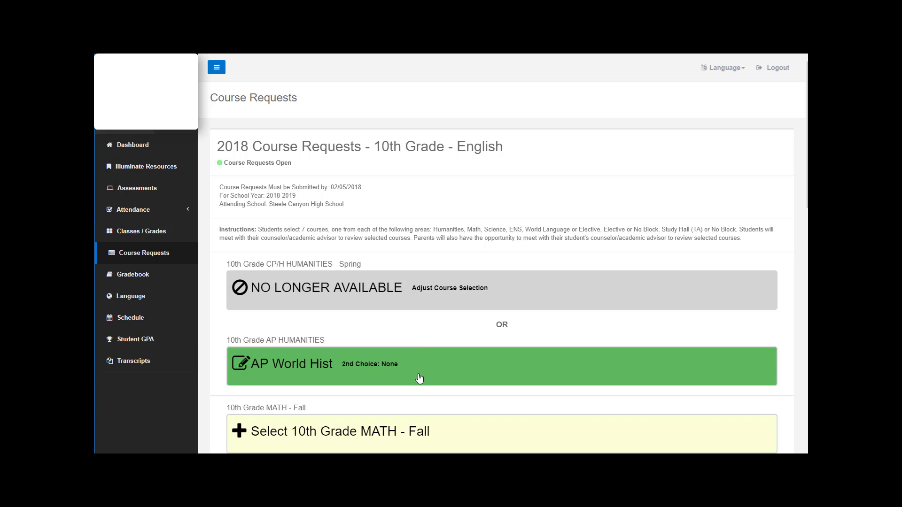
Choose Integrated Math II H (XM476) for the 10th Grade Math - Fall request and save it.
{"action": "scroll", "coordinate": [419, 359], "scroll_direction": "down", "scroll_amount": 1}
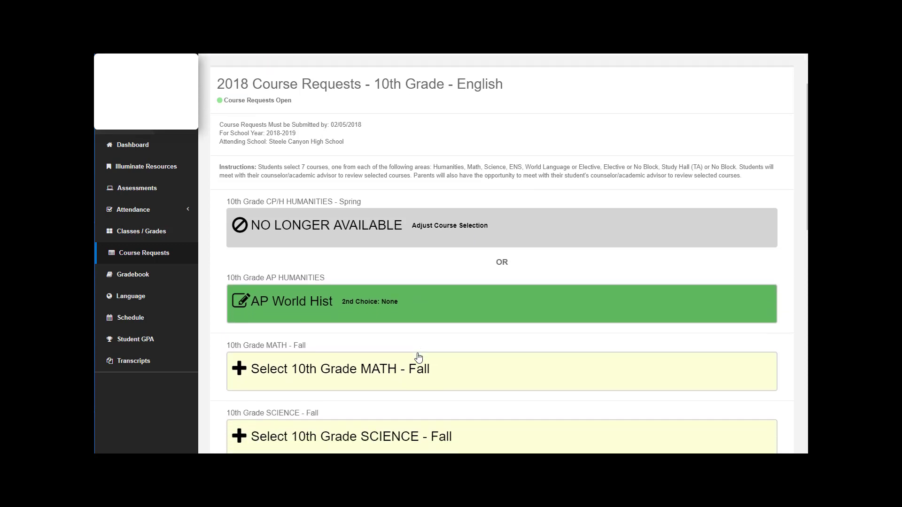
{"action": "scroll", "coordinate": [419, 358], "scroll_direction": "up", "scroll_amount": 1}
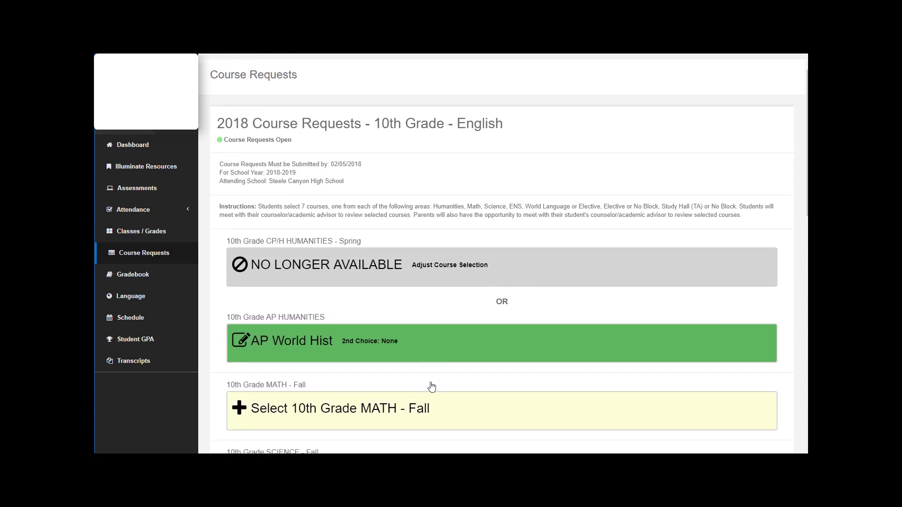
{"action": "left_click", "coordinate": [410, 410]}
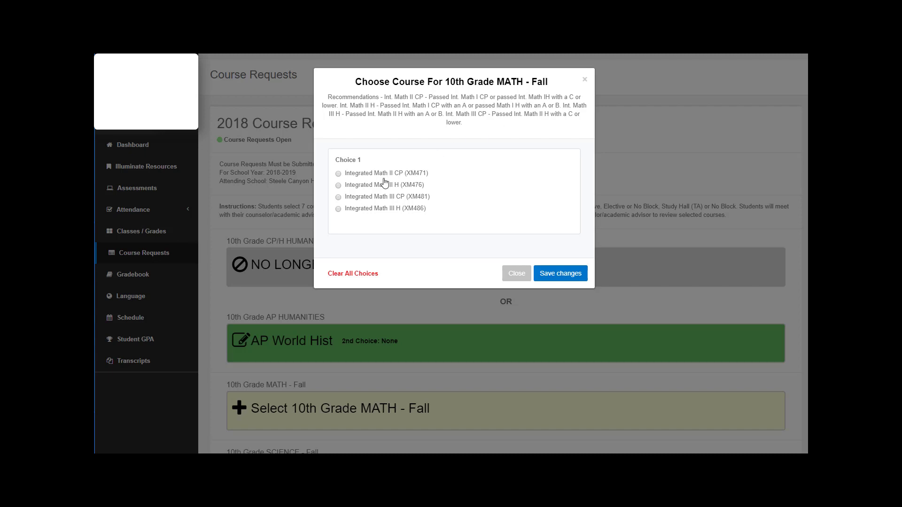
{"action": "left_click", "coordinate": [339, 185]}
{"action": "left_click", "coordinate": [556, 277]}
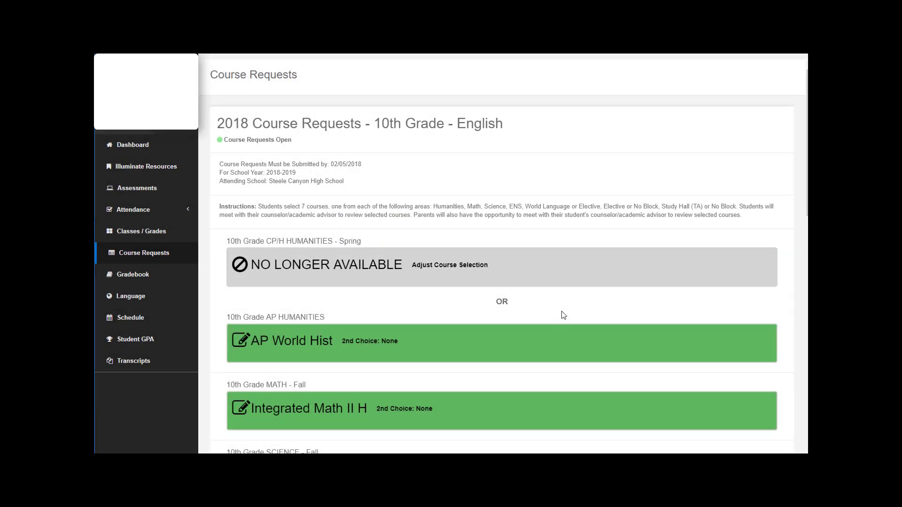
Choose Chemistry CP (XR281) for the 10th Grade Science - Fall request and save it.
{"action": "scroll", "coordinate": [563, 319], "scroll_direction": "down", "scroll_amount": 1}
{"action": "scroll", "coordinate": [565, 325], "scroll_direction": "down", "scroll_amount": 1}
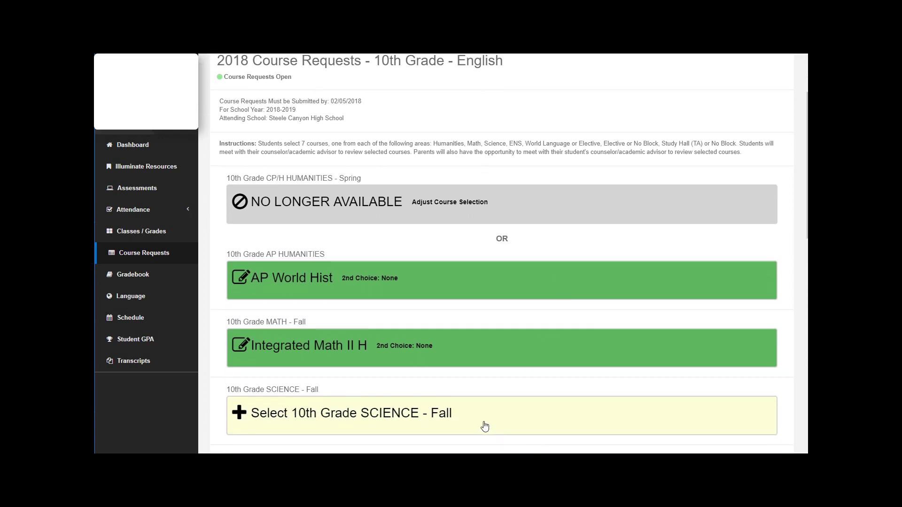
{"action": "left_click", "coordinate": [421, 426]}
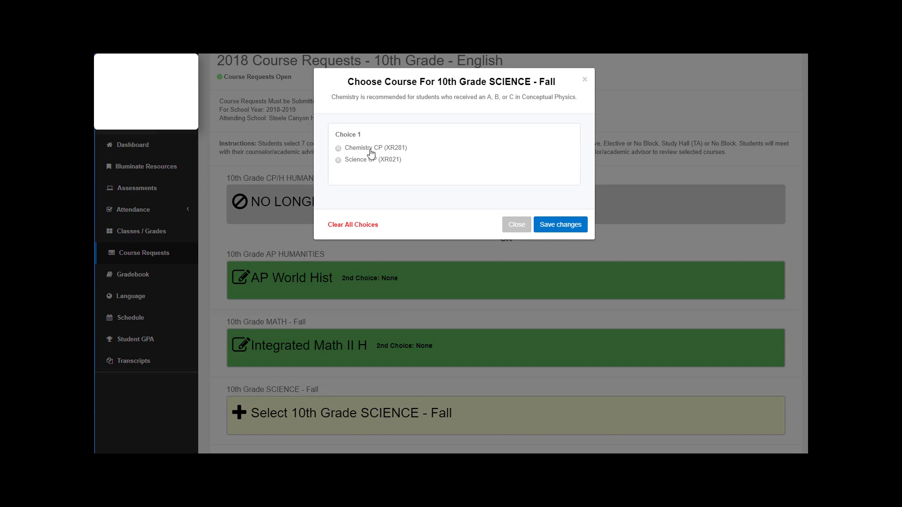
{"action": "left_click", "coordinate": [338, 148]}
{"action": "left_click", "coordinate": [557, 226]}
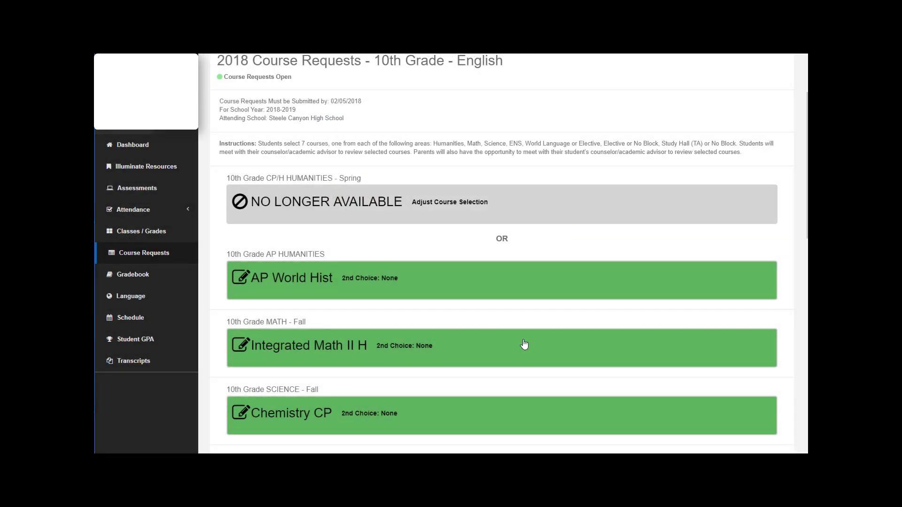
Set the ENS II request to Team Sports (XP600) as first choice and Weight Training (XP475) as second, and save it.
{"action": "scroll", "coordinate": [511, 405], "scroll_direction": "down", "scroll_amount": 1}
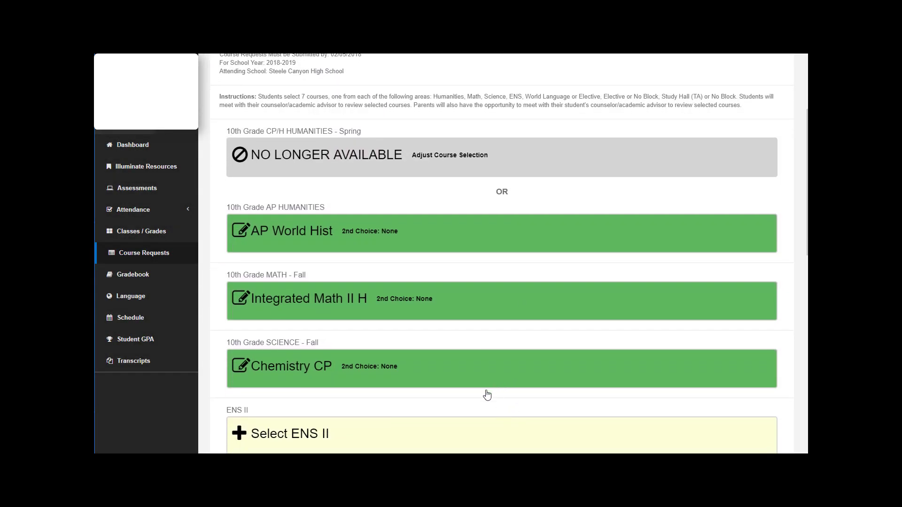
{"action": "left_click", "coordinate": [448, 443]}
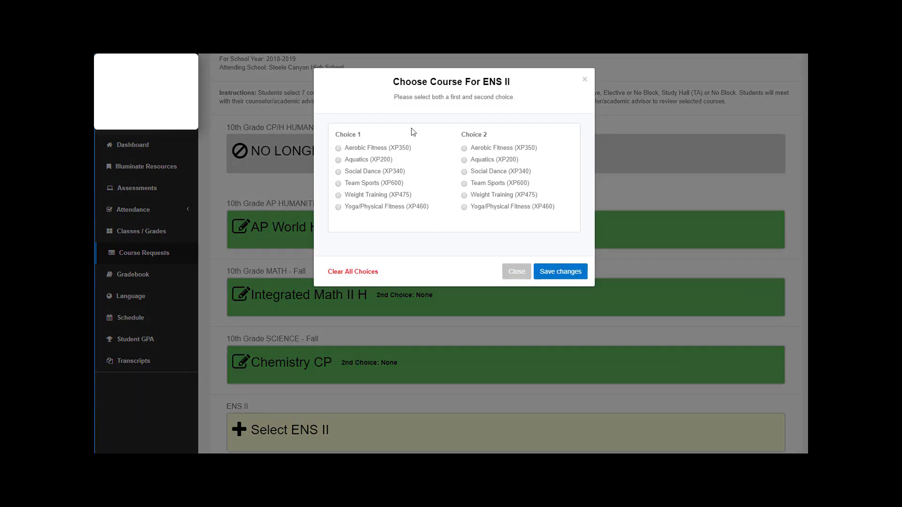
{"action": "left_click", "coordinate": [339, 184]}
{"action": "left_click", "coordinate": [464, 195]}
{"action": "left_click", "coordinate": [570, 272]}
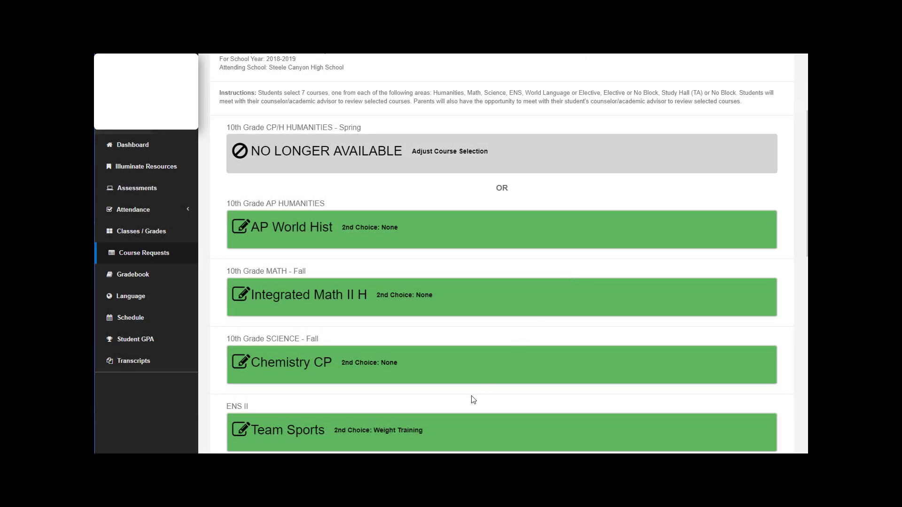
{"action": "scroll", "coordinate": [471, 395], "scroll_direction": "down", "scroll_amount": 2}
{"action": "scroll", "coordinate": [471, 396], "scroll_direction": "down", "scroll_amount": 2}
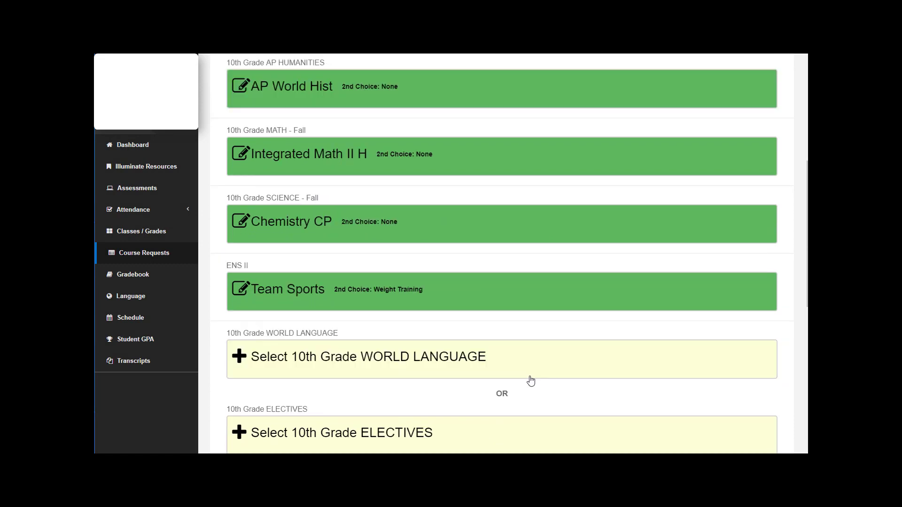
{"action": "left_click", "coordinate": [512, 361]}
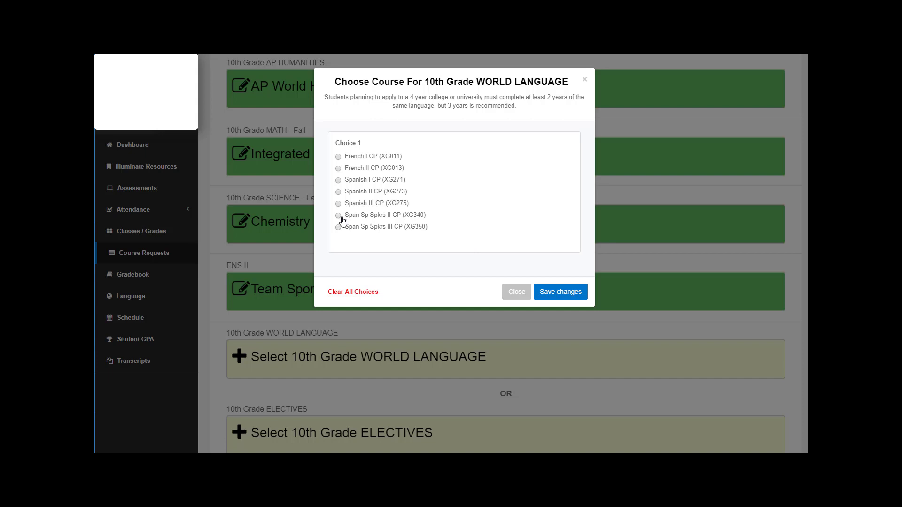
{"action": "left_click", "coordinate": [516, 291]}
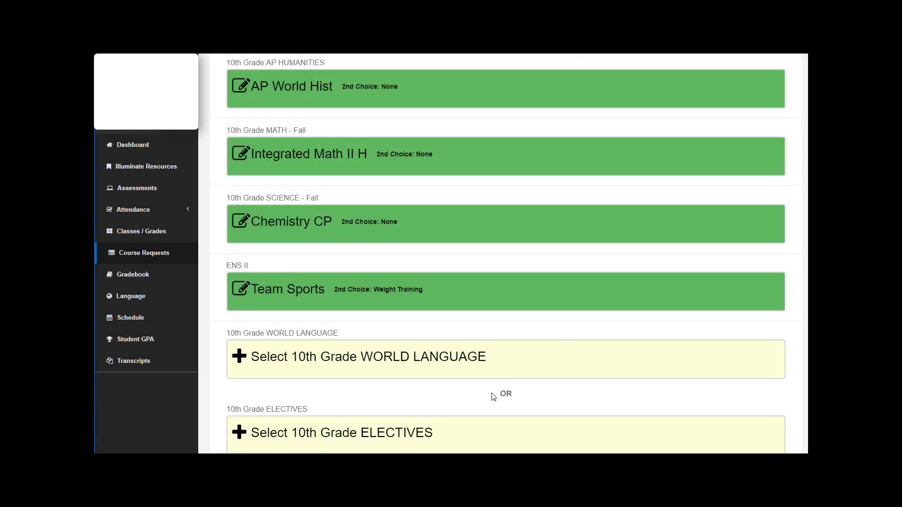
Set the first 10th Grade Electives request to Art I (XB010) with 3-D Design I (XB100) as second choice, and save it.
{"action": "scroll", "coordinate": [493, 394], "scroll_direction": "down", "scroll_amount": 1}
{"action": "left_click", "coordinate": [503, 430]}
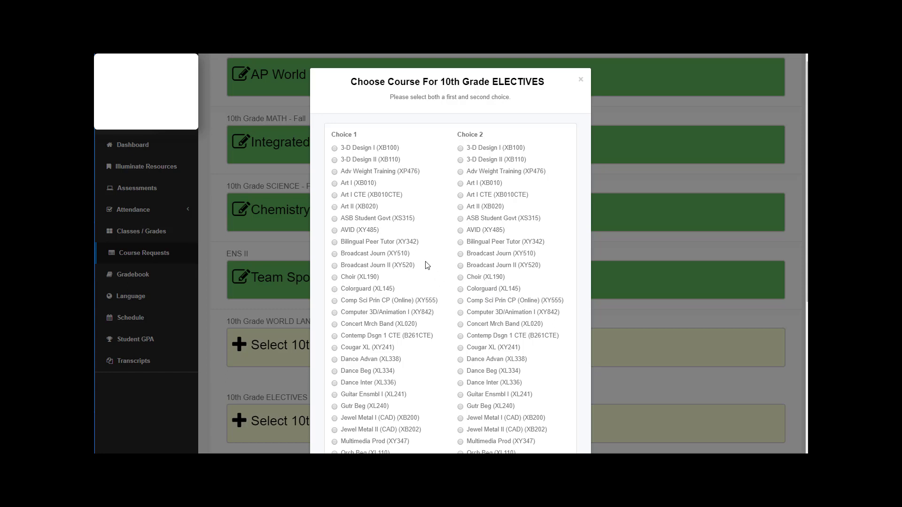
{"action": "scroll", "coordinate": [427, 266], "scroll_direction": "down", "scroll_amount": 1}
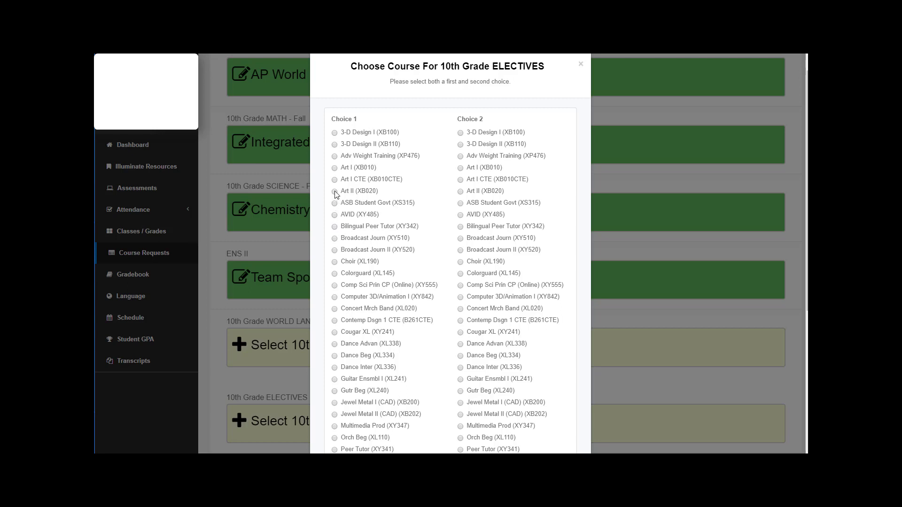
{"action": "left_click", "coordinate": [334, 168]}
{"action": "left_click", "coordinate": [460, 133]}
{"action": "scroll", "coordinate": [475, 346], "scroll_direction": "down", "scroll_amount": 5}
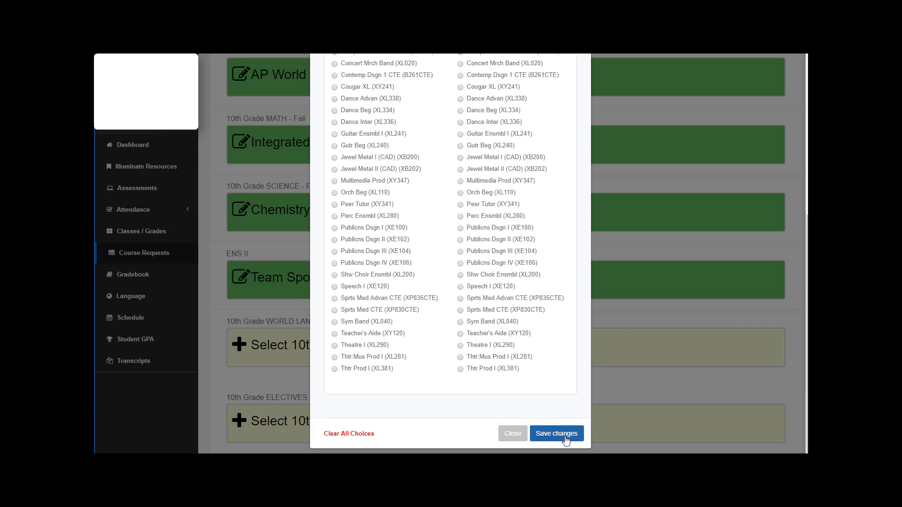
{"action": "left_click", "coordinate": [565, 435]}
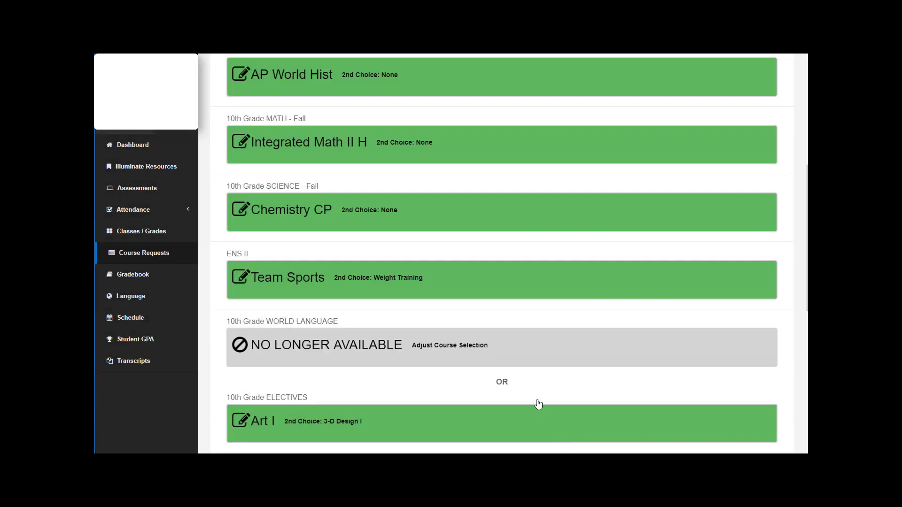
Choose No Class Block 1 FALL (XP901F) in the first 10th Grade - No Block request, in place of a second elective, and save it.
{"action": "scroll", "coordinate": [455, 358], "scroll_direction": "down", "scroll_amount": 3}
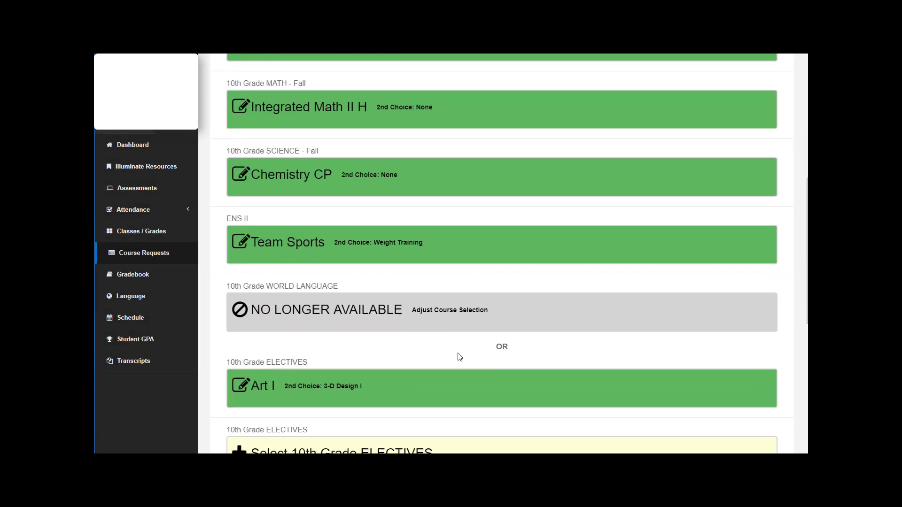
{"action": "scroll", "coordinate": [459, 359], "scroll_direction": "down", "scroll_amount": 3}
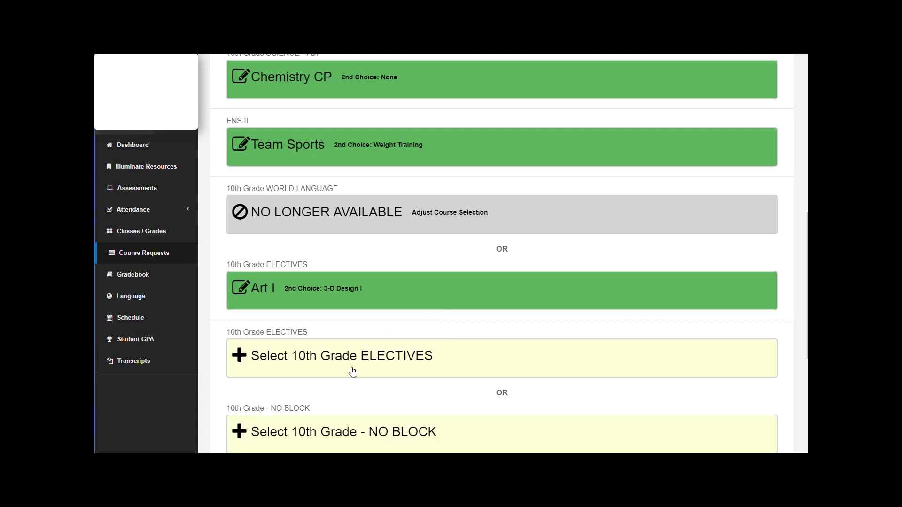
{"action": "left_click", "coordinate": [382, 442]}
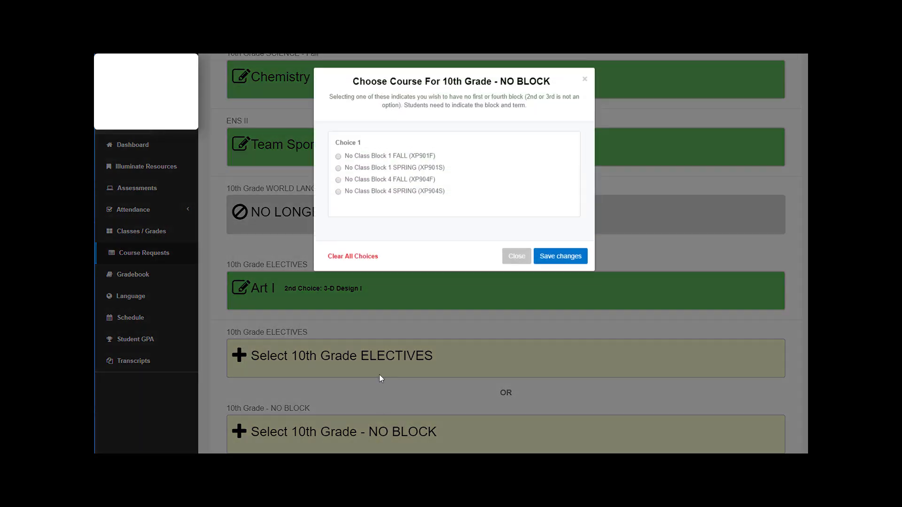
{"action": "left_click", "coordinate": [338, 156]}
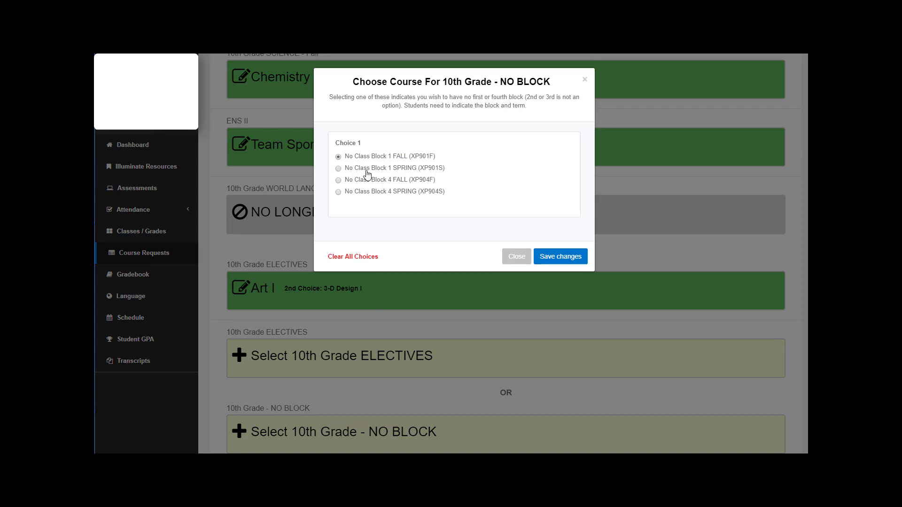
{"action": "left_click", "coordinate": [554, 257]}
Choose Study Hall (XY240) for the Study Hall/TA request and save it.
{"action": "scroll", "coordinate": [545, 370], "scroll_direction": "down", "scroll_amount": 3}
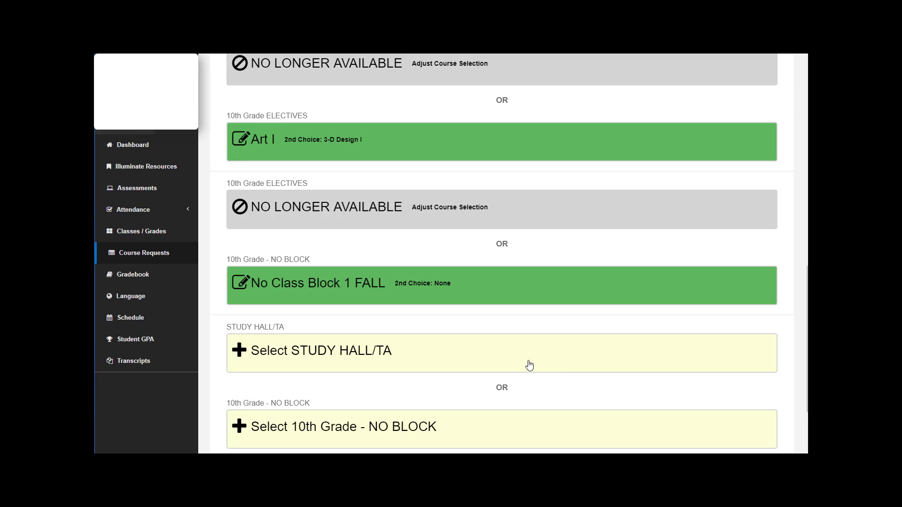
{"action": "left_click", "coordinate": [510, 354]}
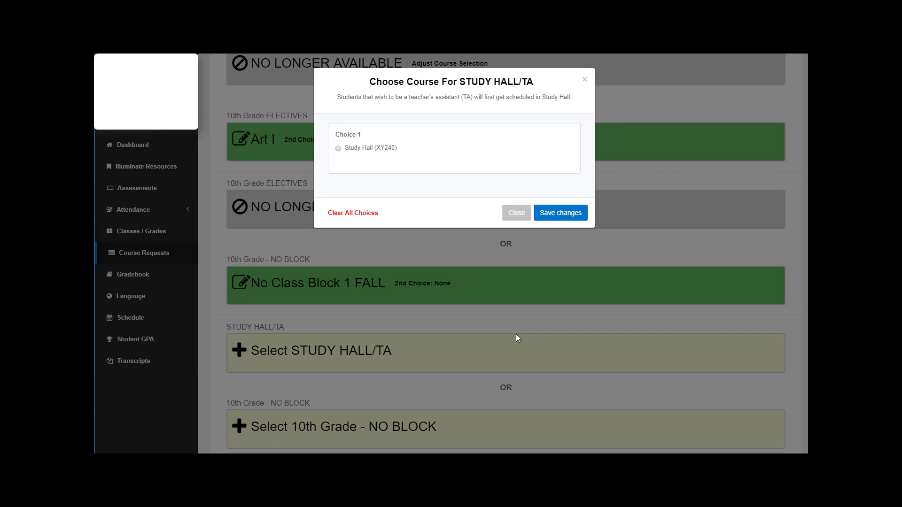
{"action": "left_click", "coordinate": [338, 149]}
{"action": "left_click", "coordinate": [561, 214]}
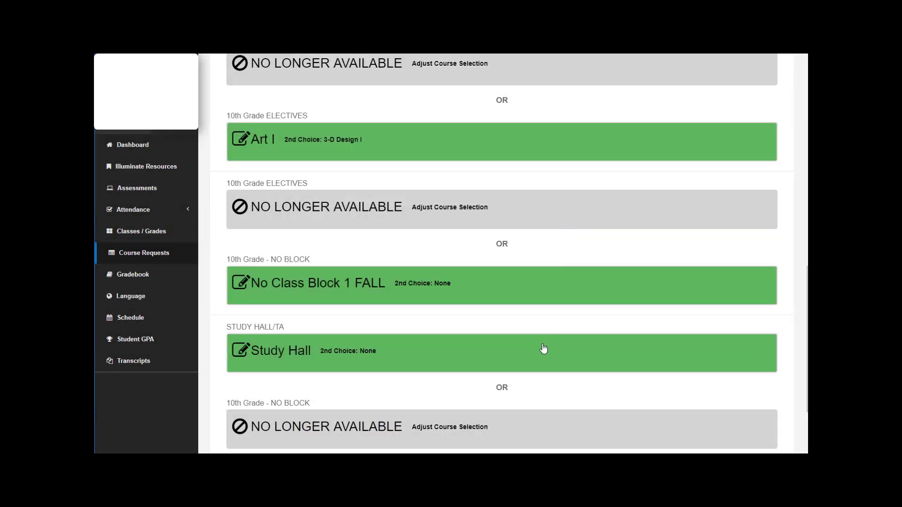
Submit the course requests as final and reload the course requests page to view the submitted list.
{"action": "scroll", "coordinate": [544, 348], "scroll_direction": "down", "scroll_amount": 2}
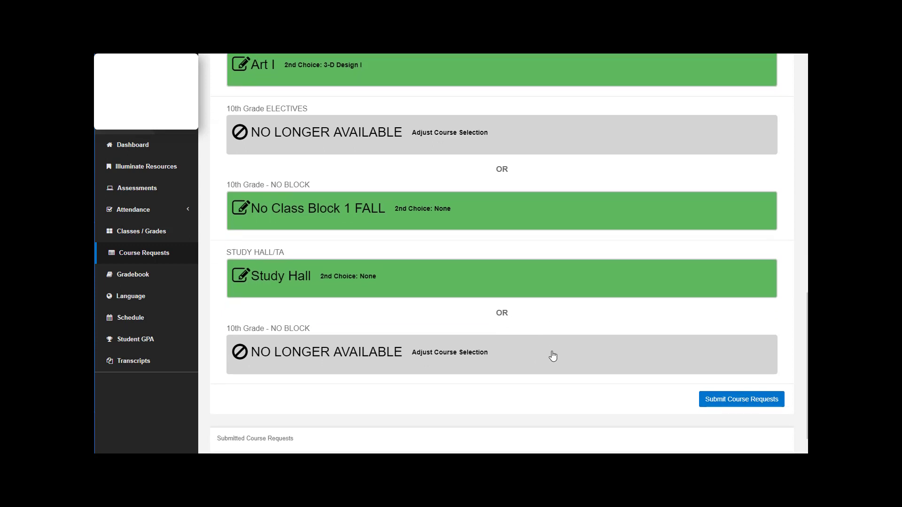
{"action": "left_click", "coordinate": [752, 402]}
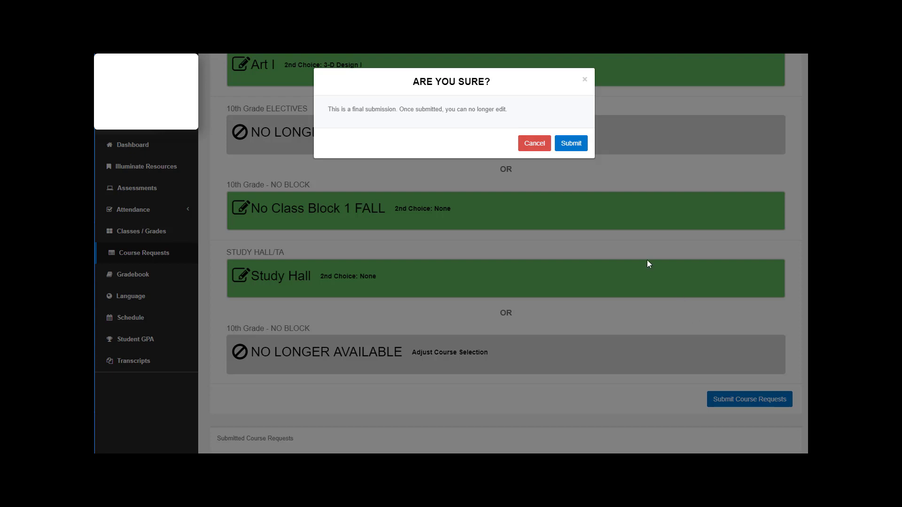
{"action": "left_click", "coordinate": [573, 144]}
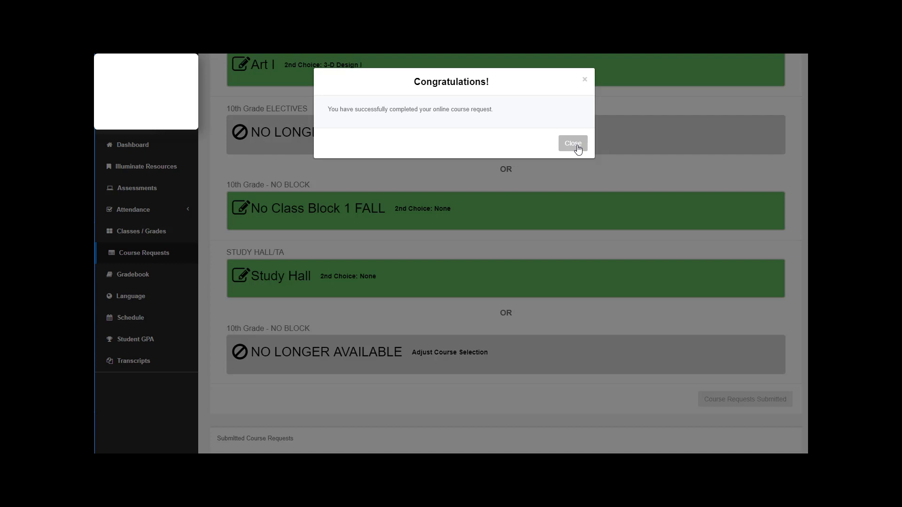
{"action": "left_click", "coordinate": [574, 143]}
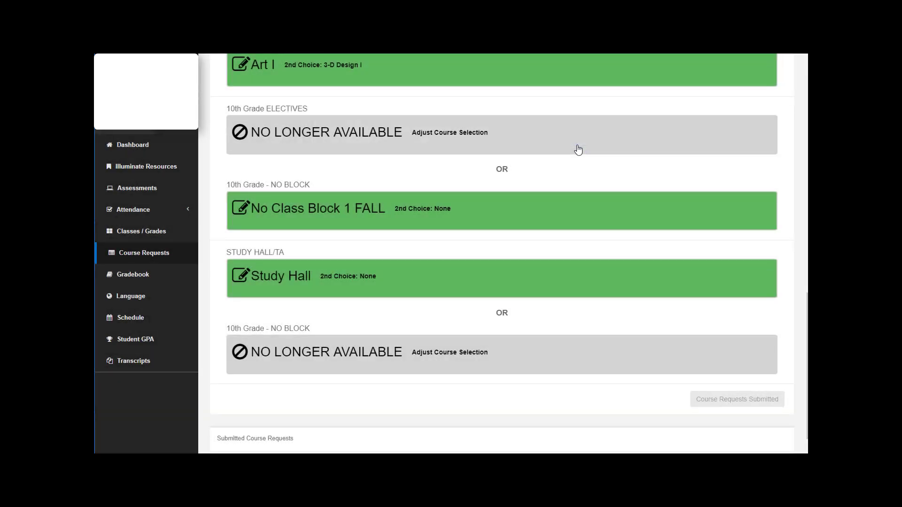
{"action": "left_click", "coordinate": [133, 259]}
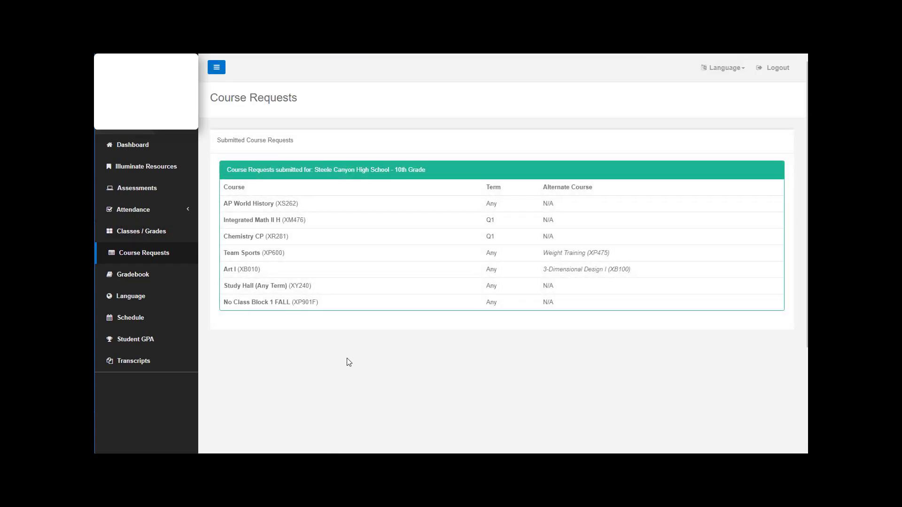